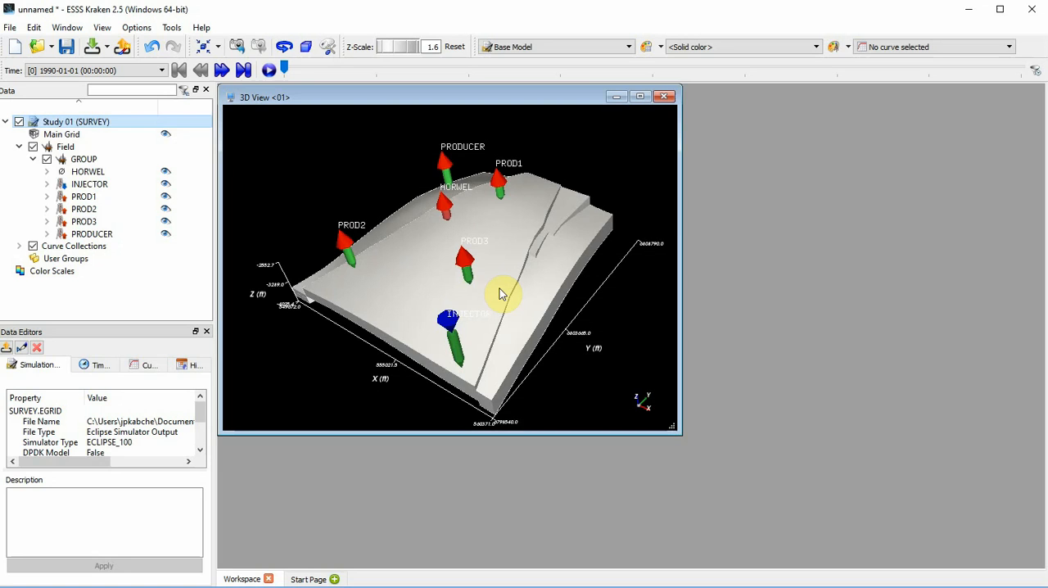
Step: Create a Well Selection process on the Main Grid of Study 01
left_click_drag(497, 290, 493, 282)
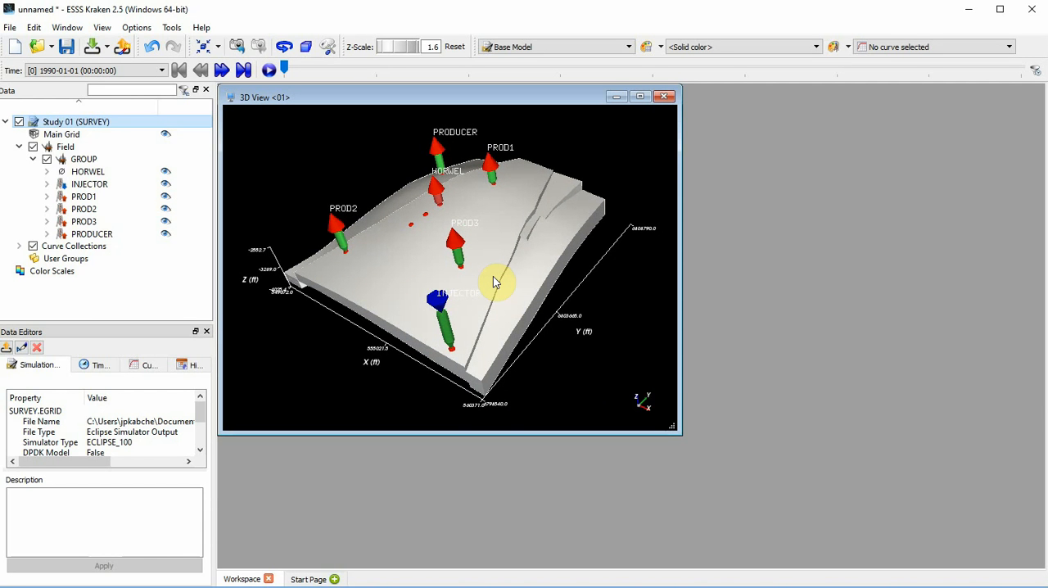
left_click(91, 135)
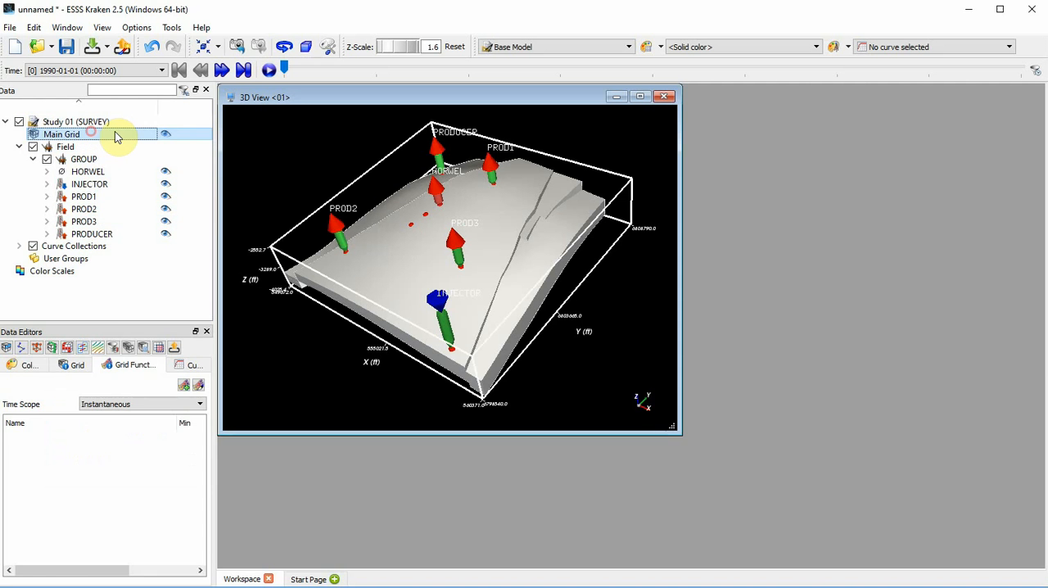
right_click(116, 136)
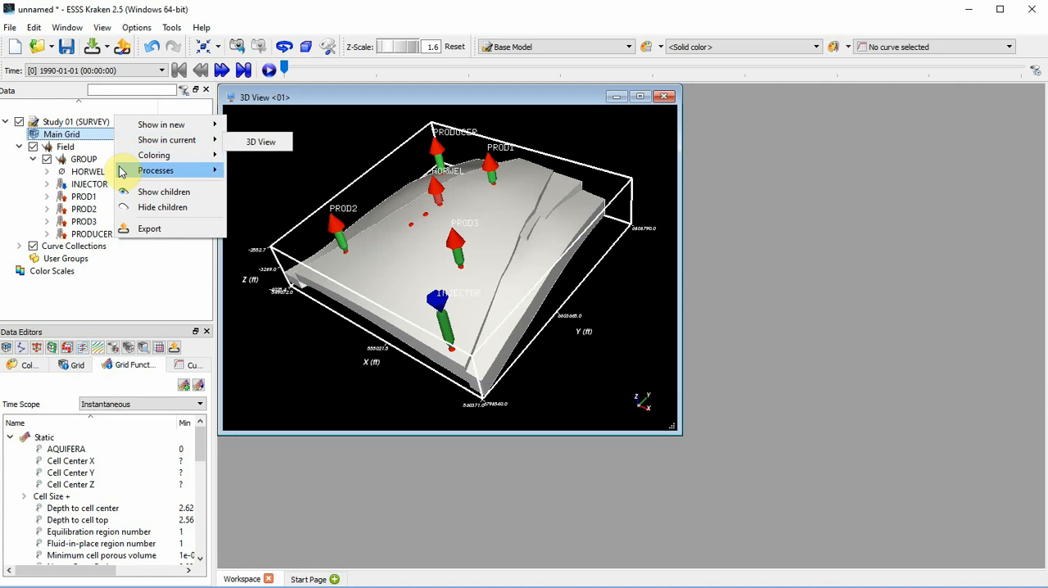
mouse_move(125, 170)
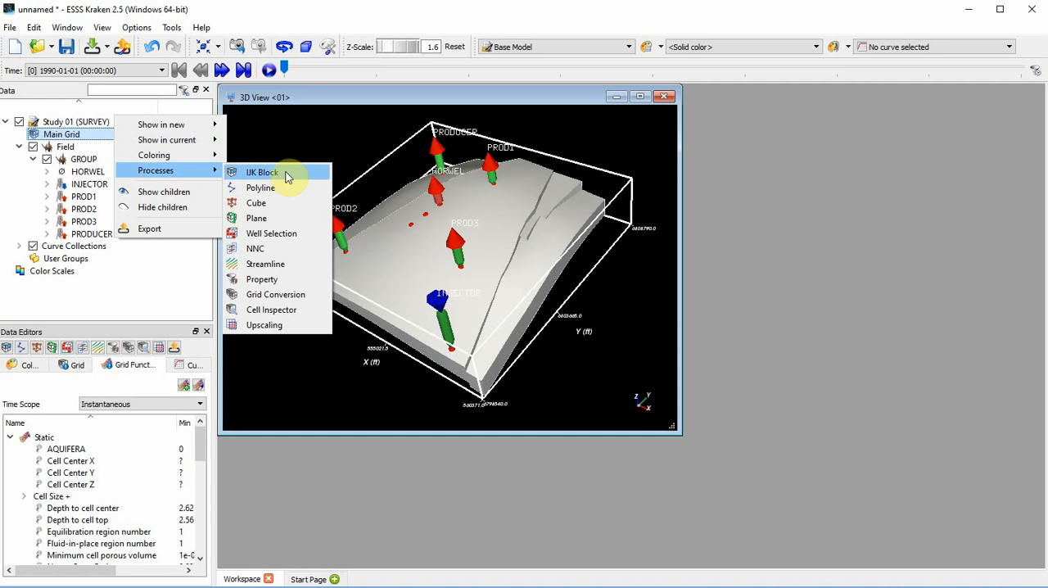
left_click(310, 234)
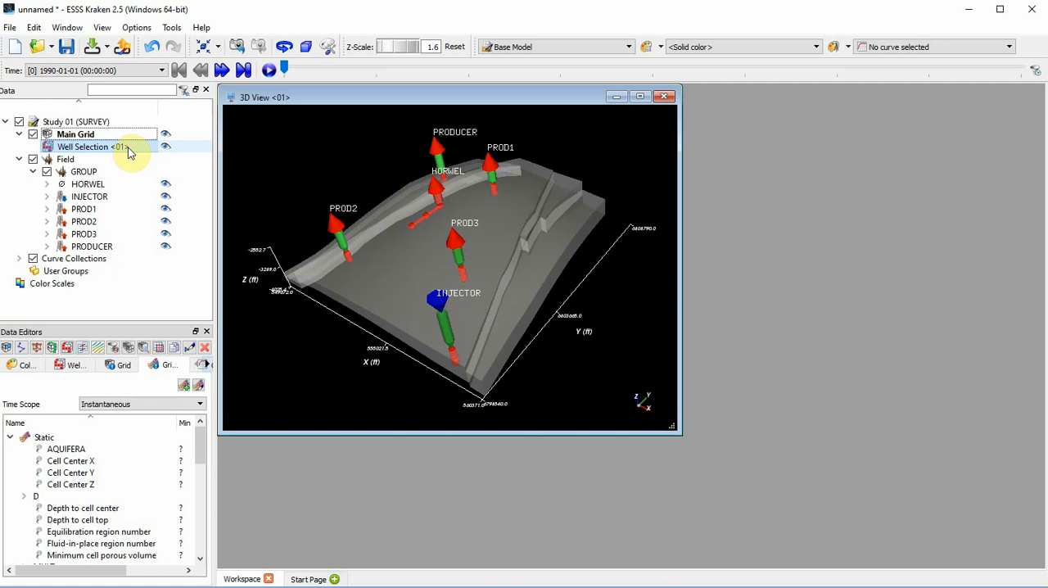
Step: Include the HORWEL well in the well selection and inspect its selected cells in the 3D view
left_click(74, 365)
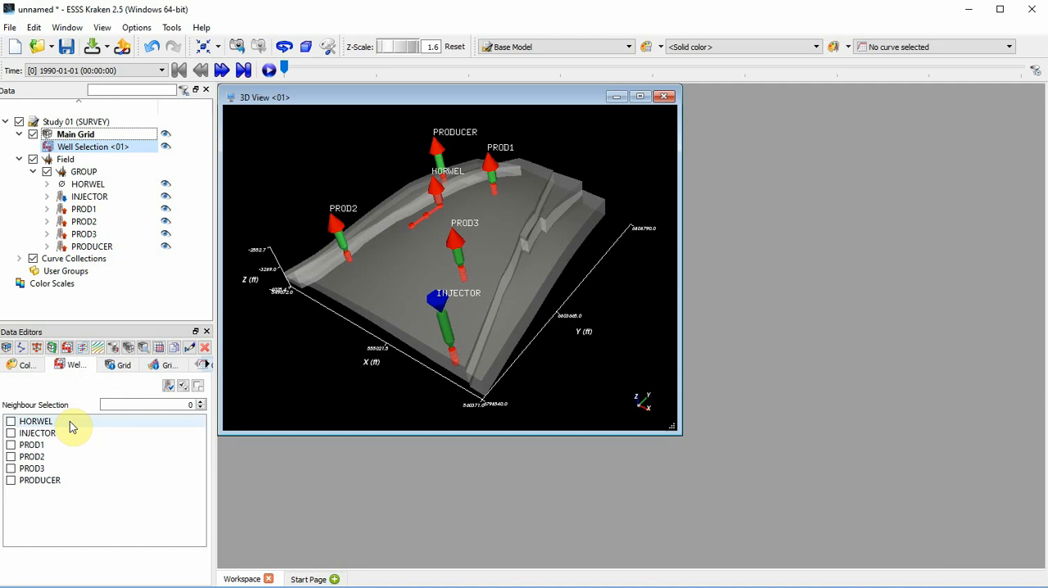
left_click(11, 422)
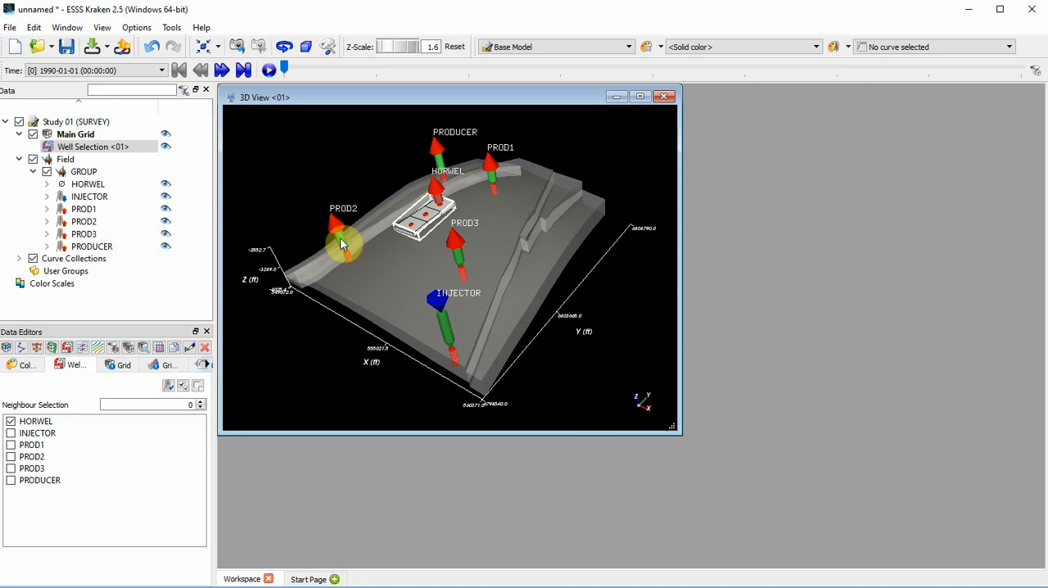
scroll(429, 214, "up", 3)
scroll(425, 205, "up", 2)
scroll(403, 159, "up", 2)
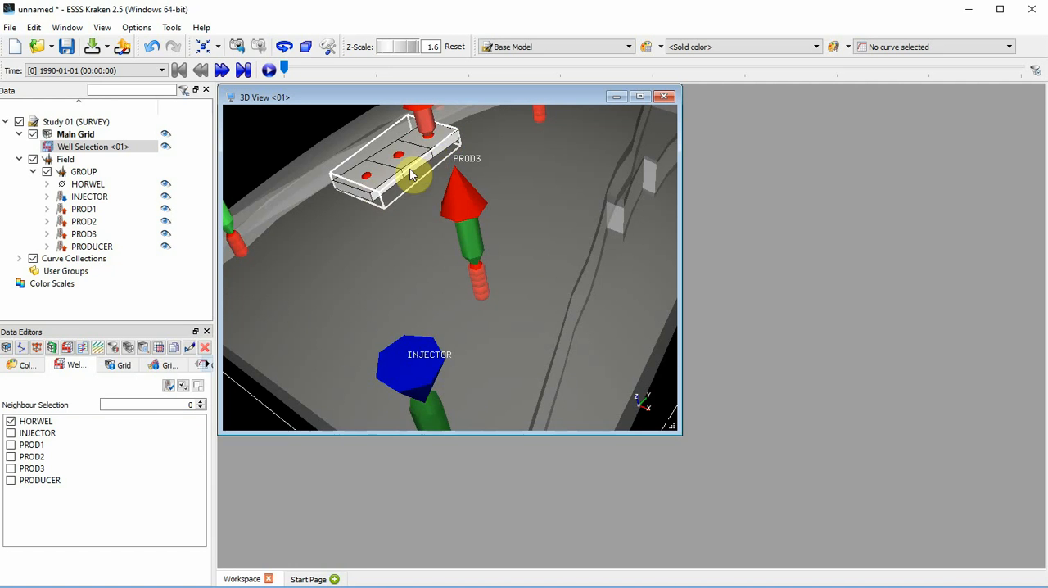
scroll(441, 160, "down", 3)
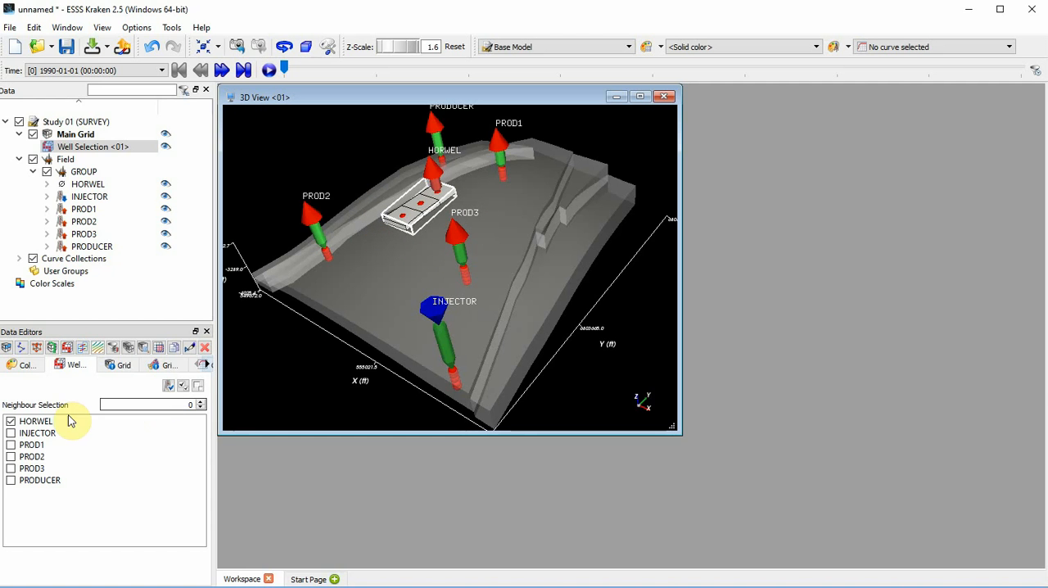
Step: Try neighbour selection values of 1 and 2 around HORWEL, and return the value to 0
left_click(198, 402)
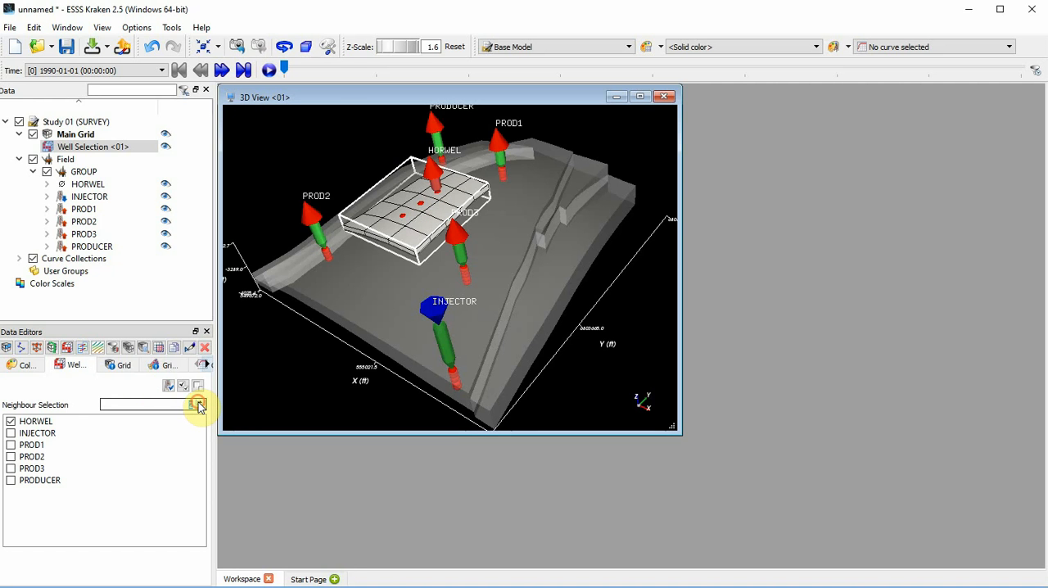
left_click(198, 403)
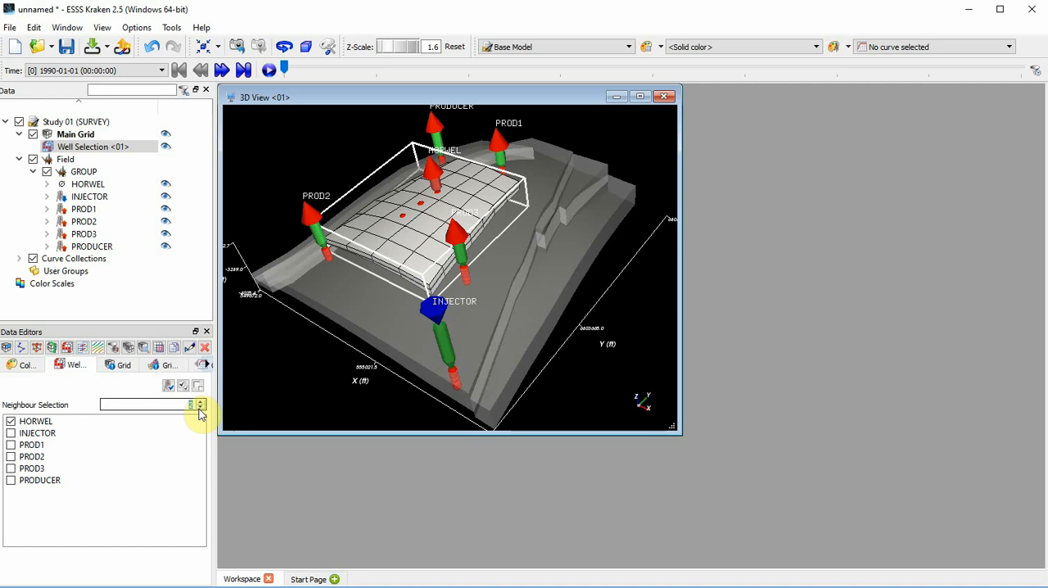
left_click(200, 407)
left_click(200, 407)
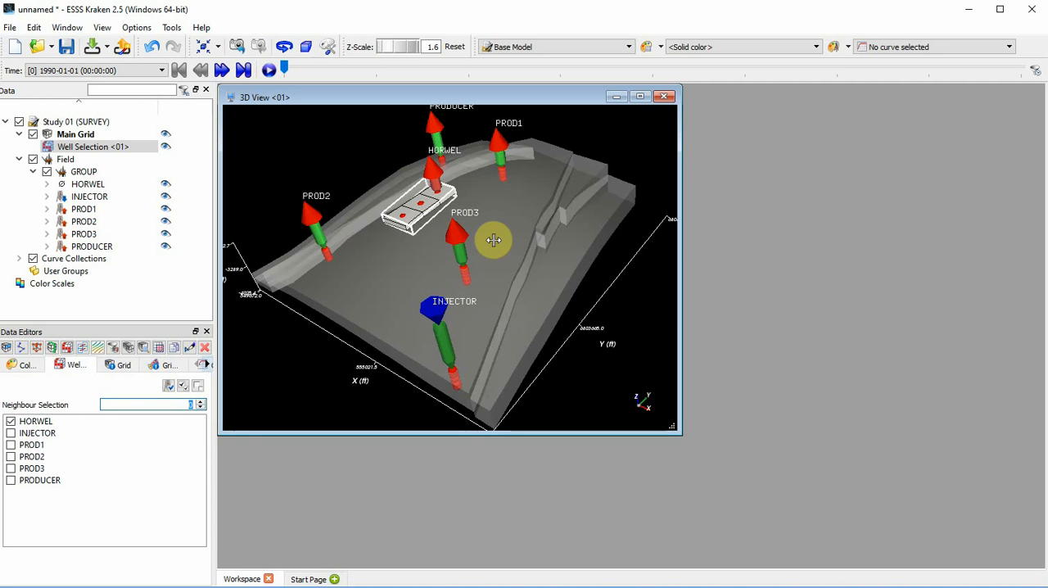
Step: Create a new cross plot window with the HORWEL well selected, and enlarge the plot window
left_click(432, 169)
left_click(68, 27)
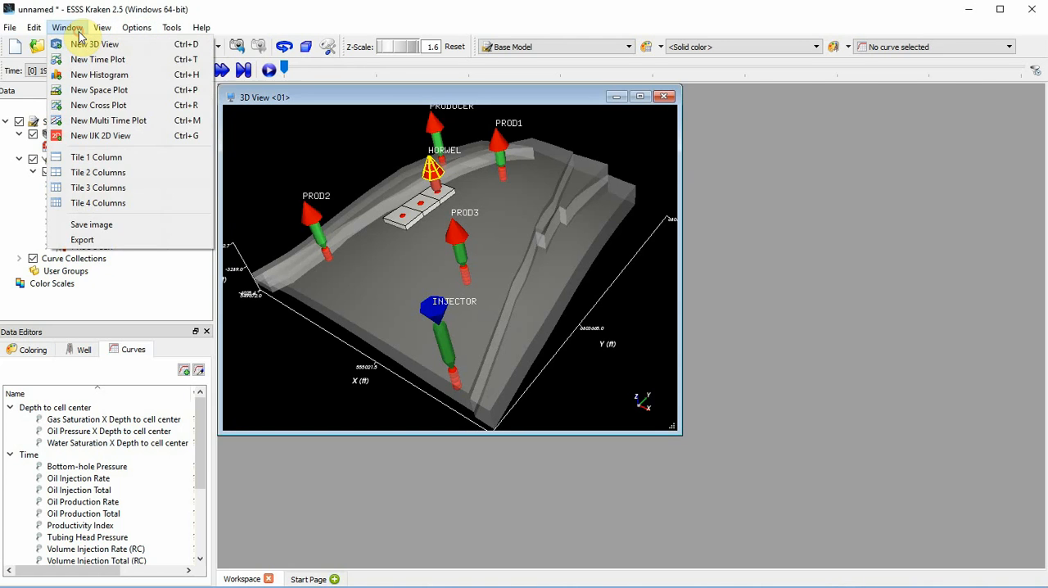
left_click(155, 106)
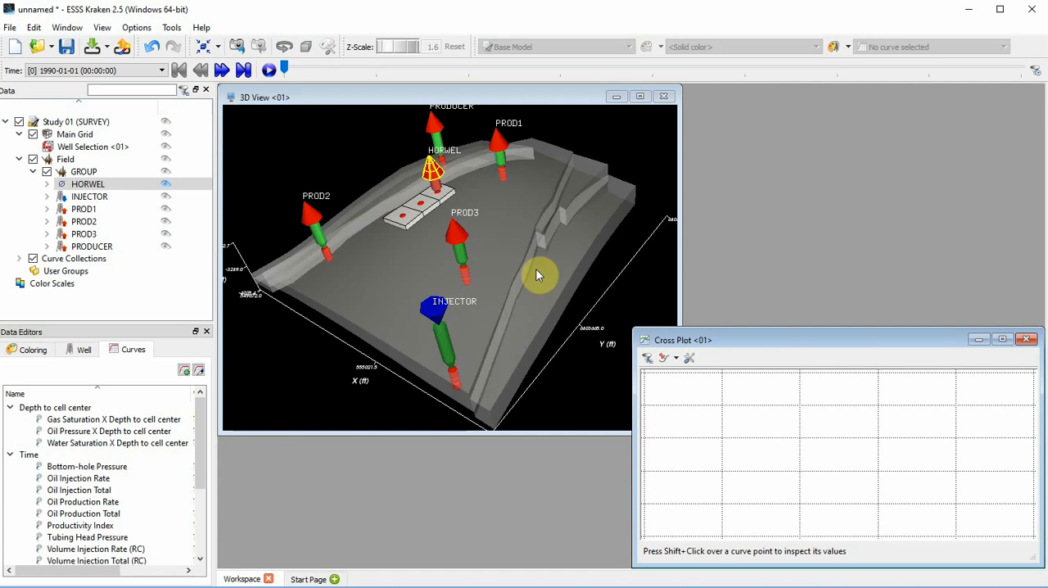
left_click_drag(621, 312, 599, 282)
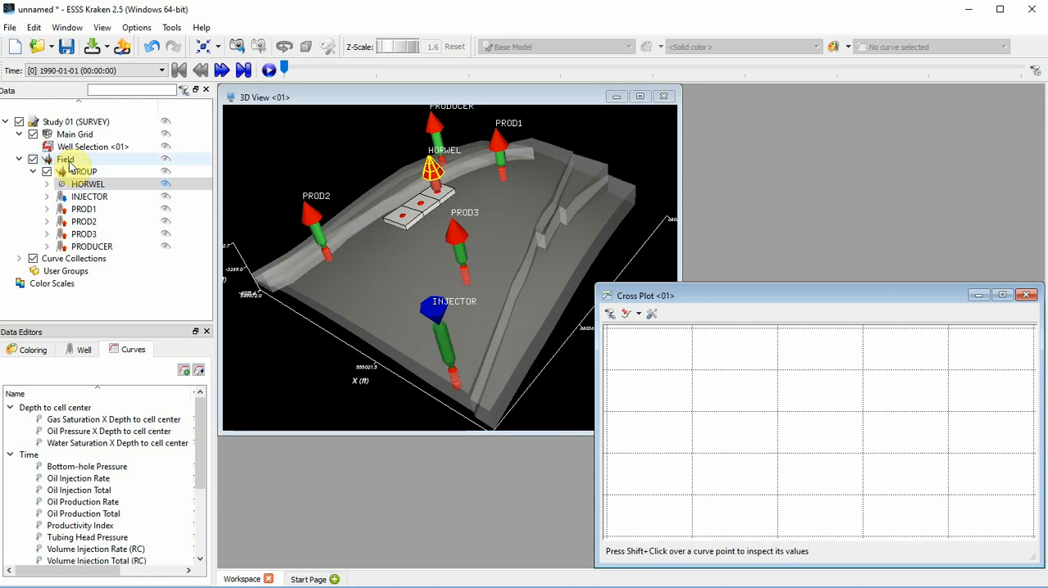
Step: Add HORWEL's Oil Pressure X Depth to cell center curve to the cross plot
left_click(102, 184)
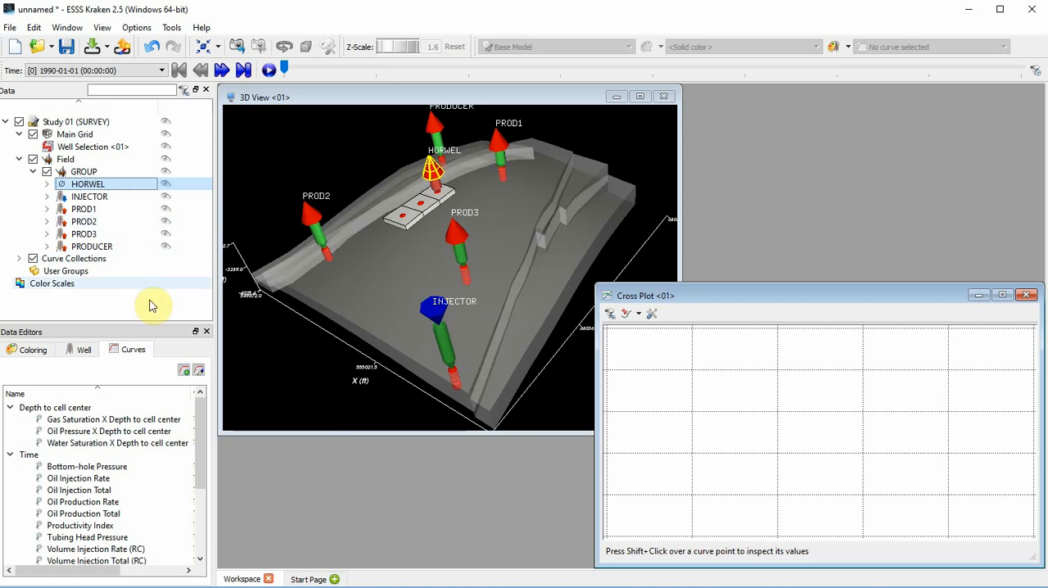
left_click(166, 419)
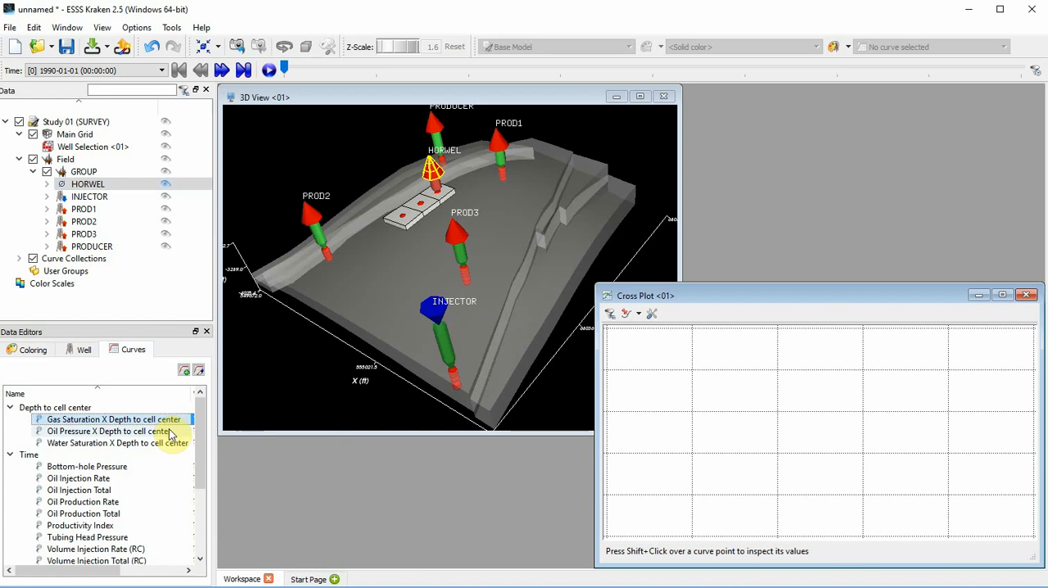
left_click(162, 431)
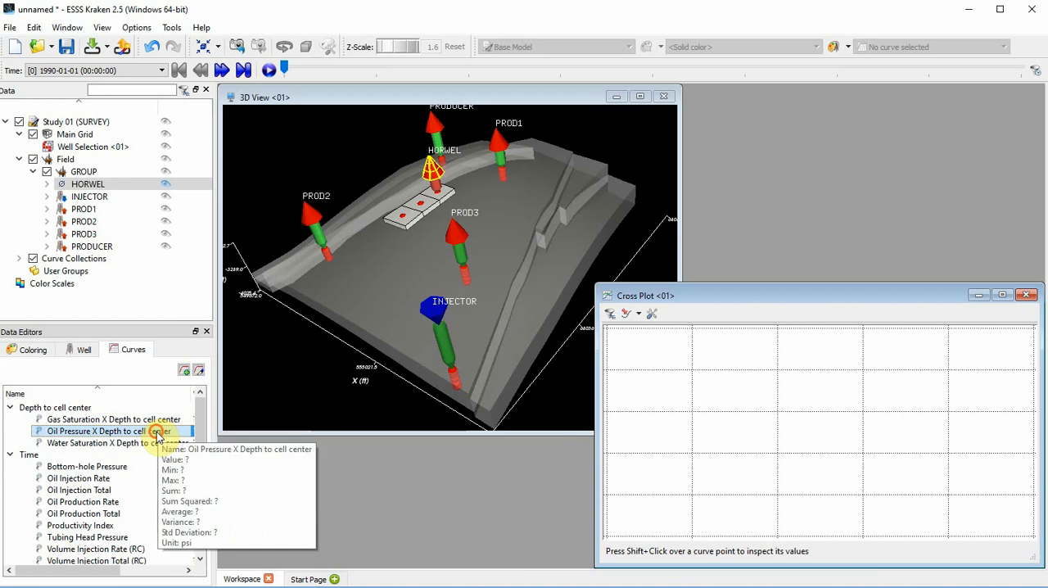
left_click_drag(158, 436, 830, 414)
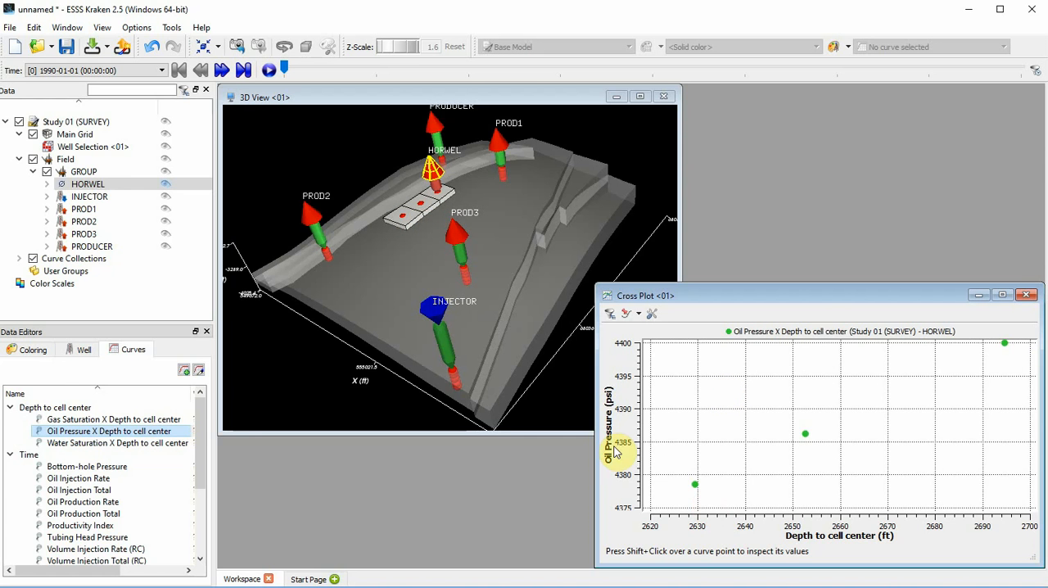
Step: Add the transient Oil Pressure grid function of Well Selection <01> to the same cross plot
left_click(94, 146)
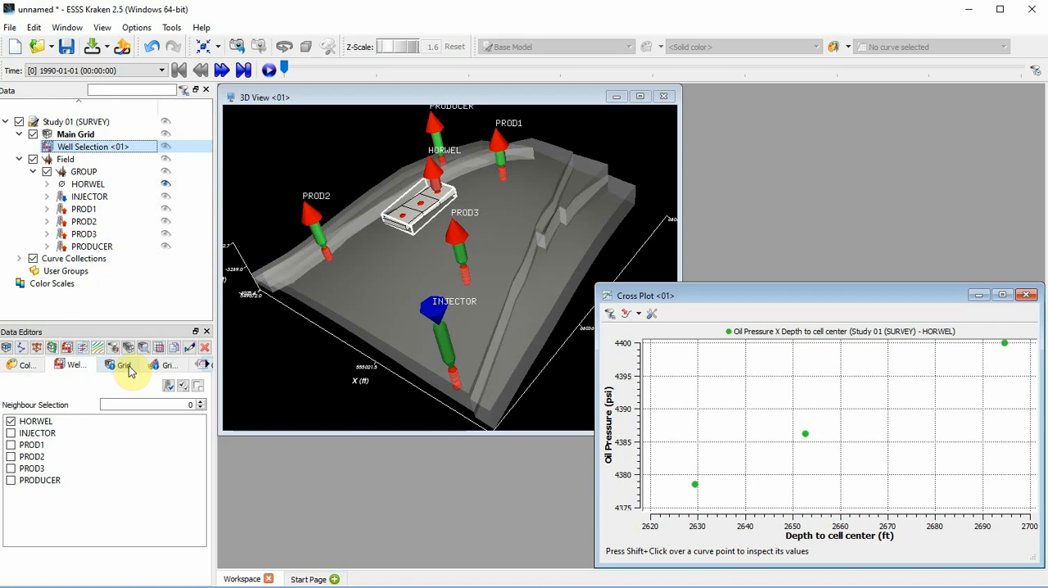
left_click(168, 365)
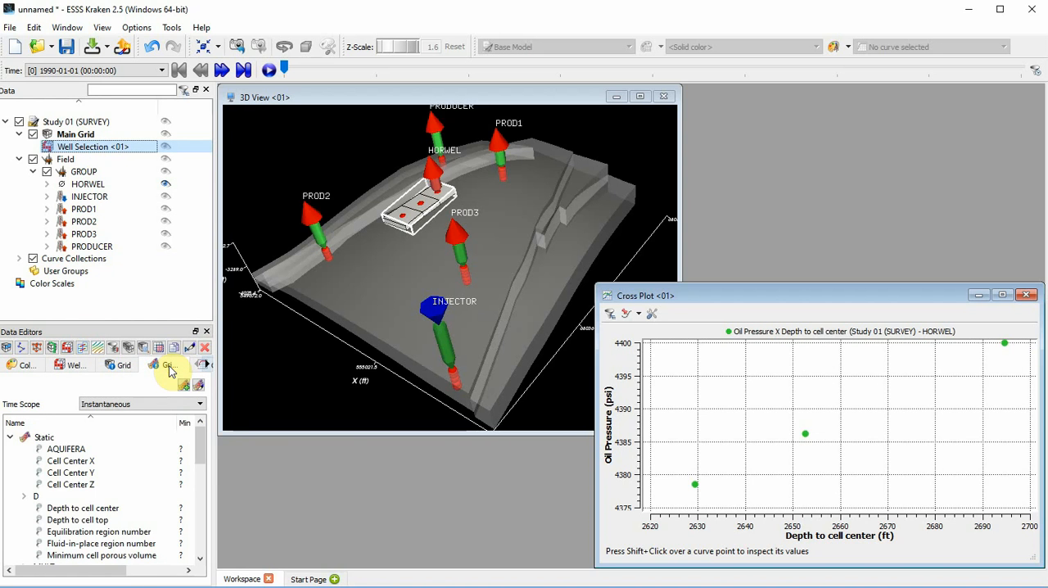
scroll(131, 468, "down", 1)
scroll(131, 468, "down", 5)
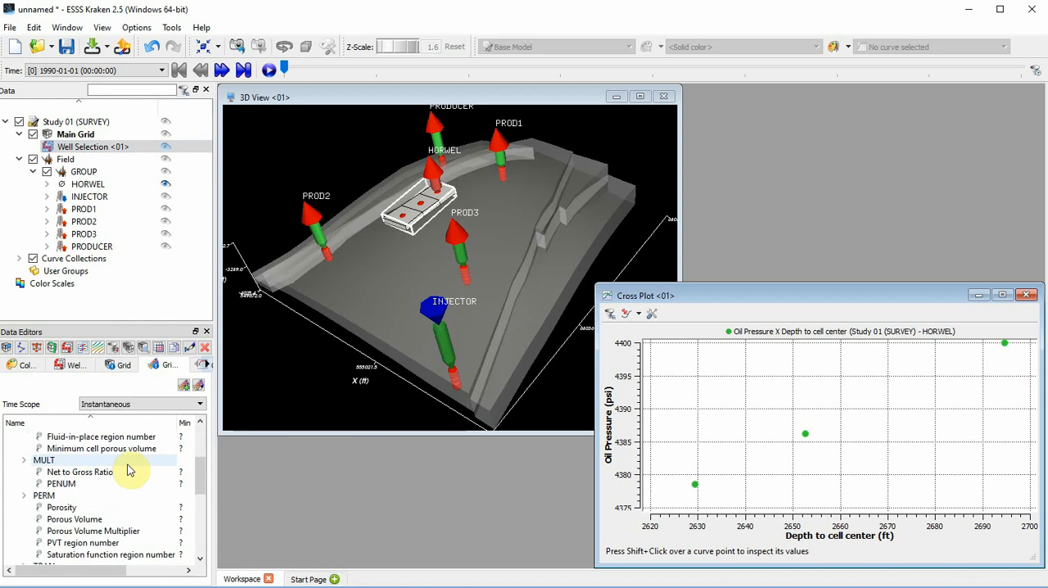
scroll(129, 473, "down", 5)
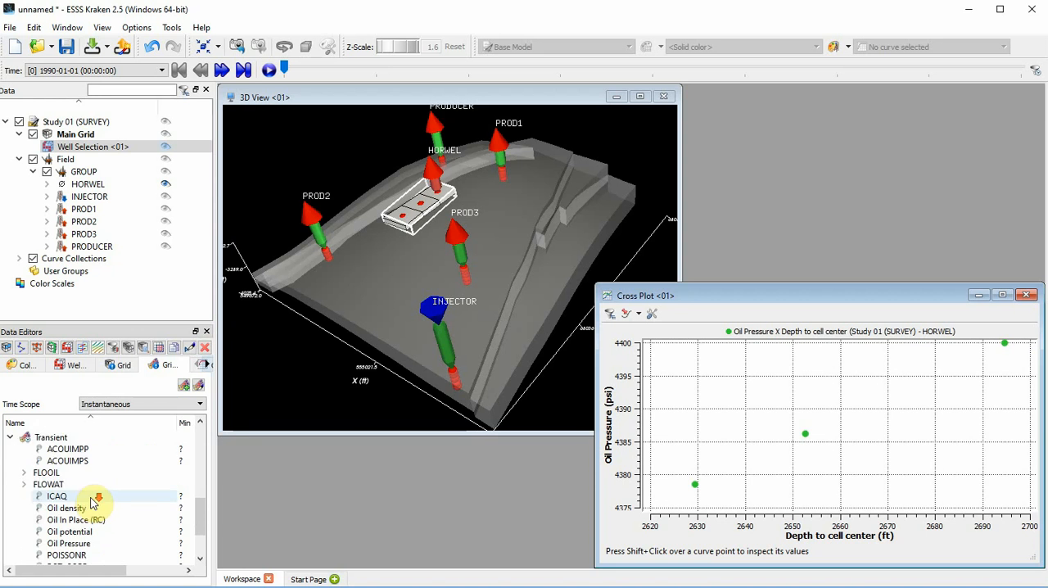
left_click(107, 509)
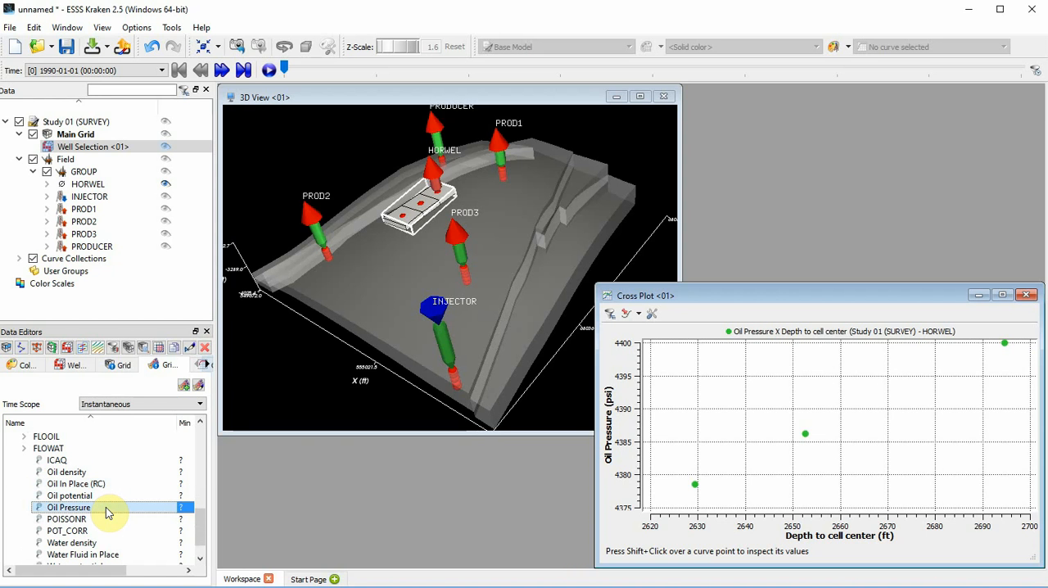
left_click_drag(104, 506, 808, 407)
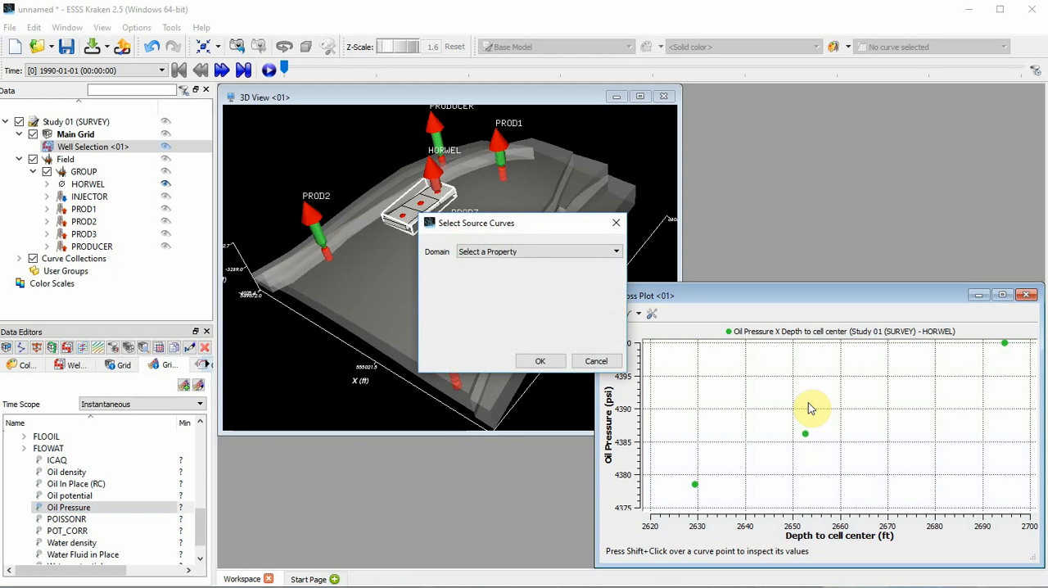
Step: Set the new curve's domain to Depth to cell center and play the time steps through to 1993-01-01
left_click(615, 252)
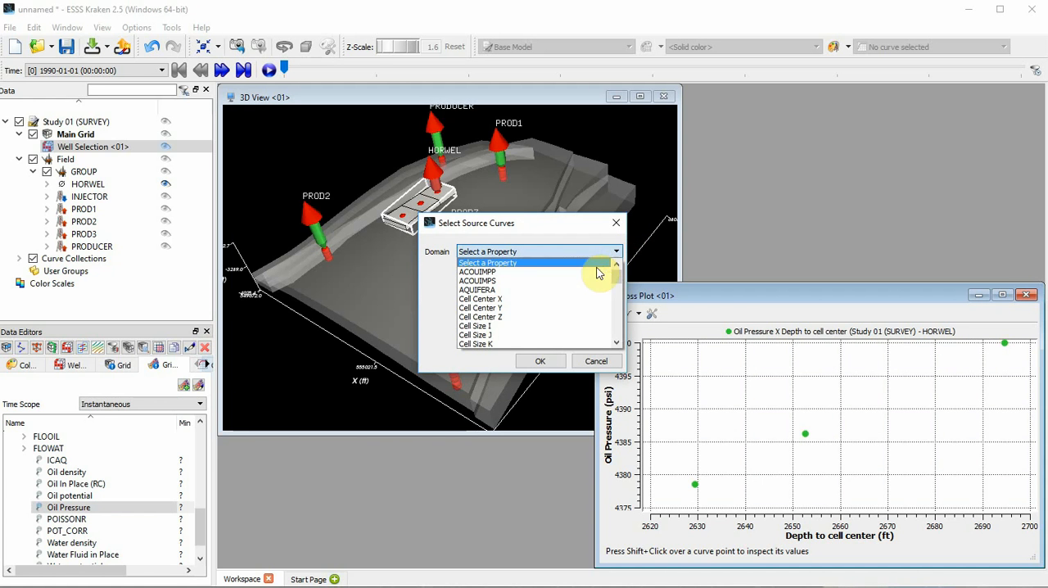
scroll(510, 308, "down", 1)
left_click(500, 328)
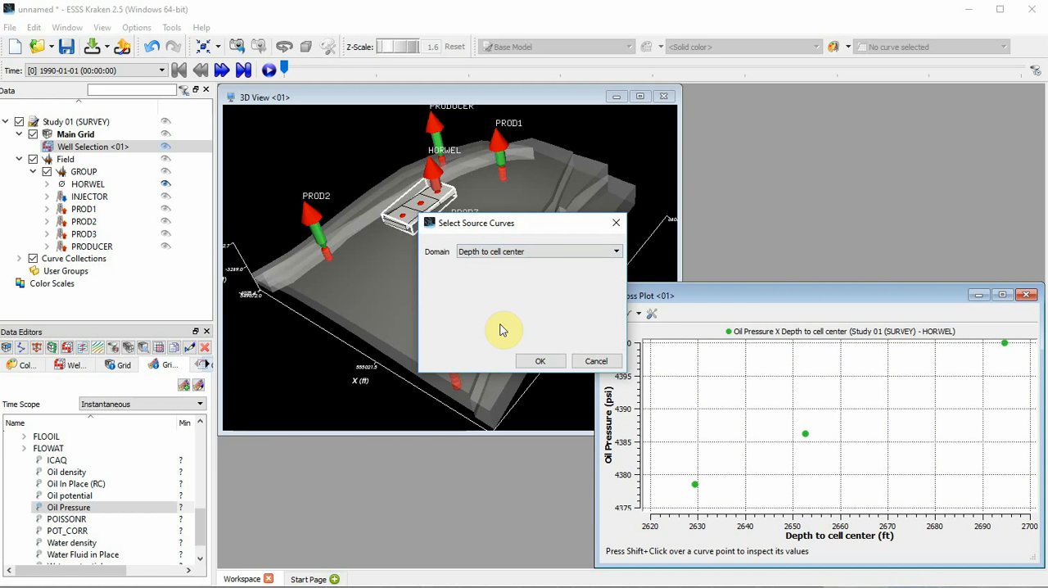
left_click(539, 361)
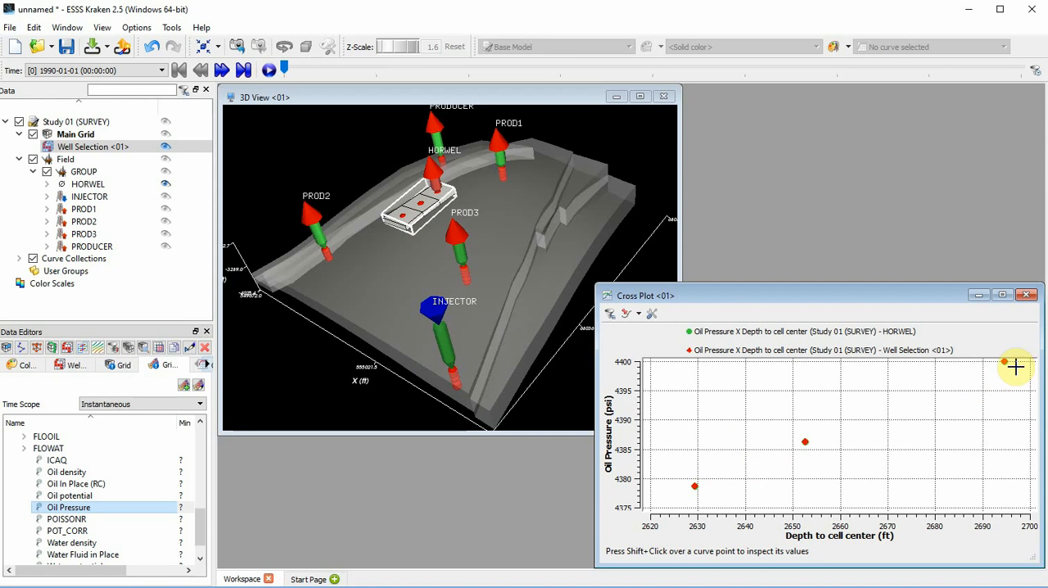
left_click(271, 71)
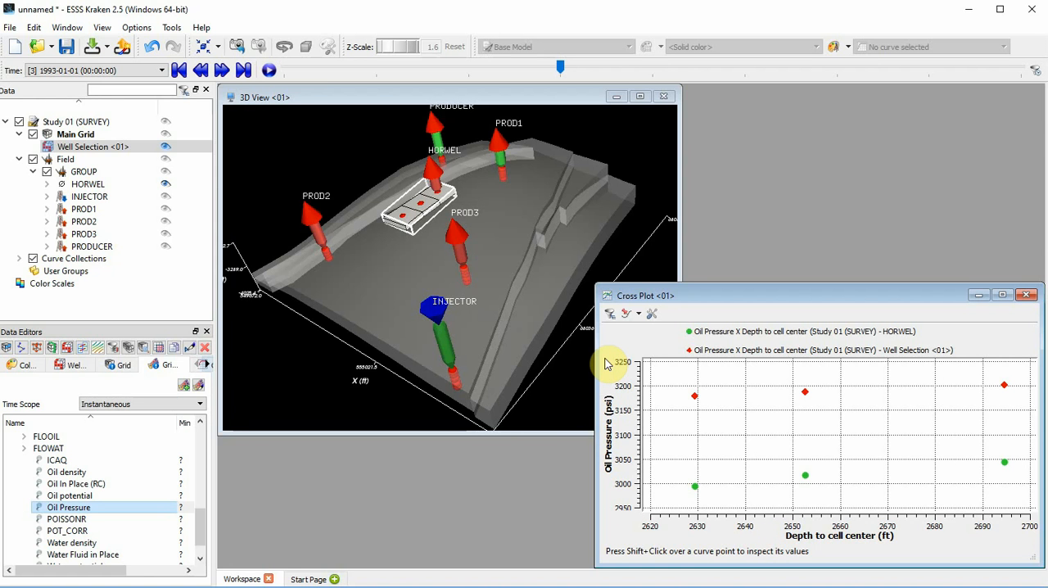
Step: Make the cross plot's title visible and set its text to "RFT Data"
right_click(874, 397)
mouse_move(901, 438)
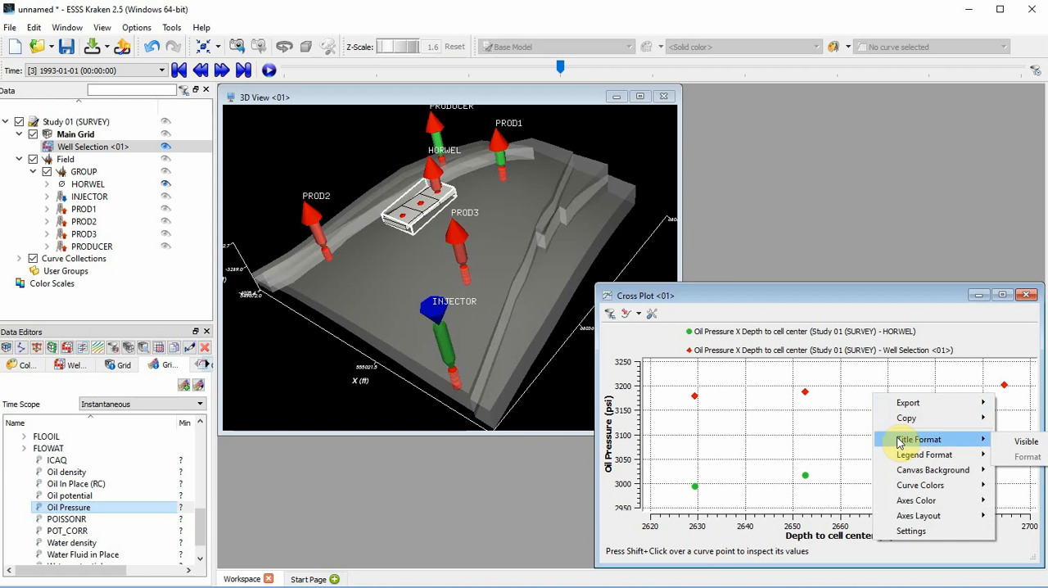
left_click(1025, 442)
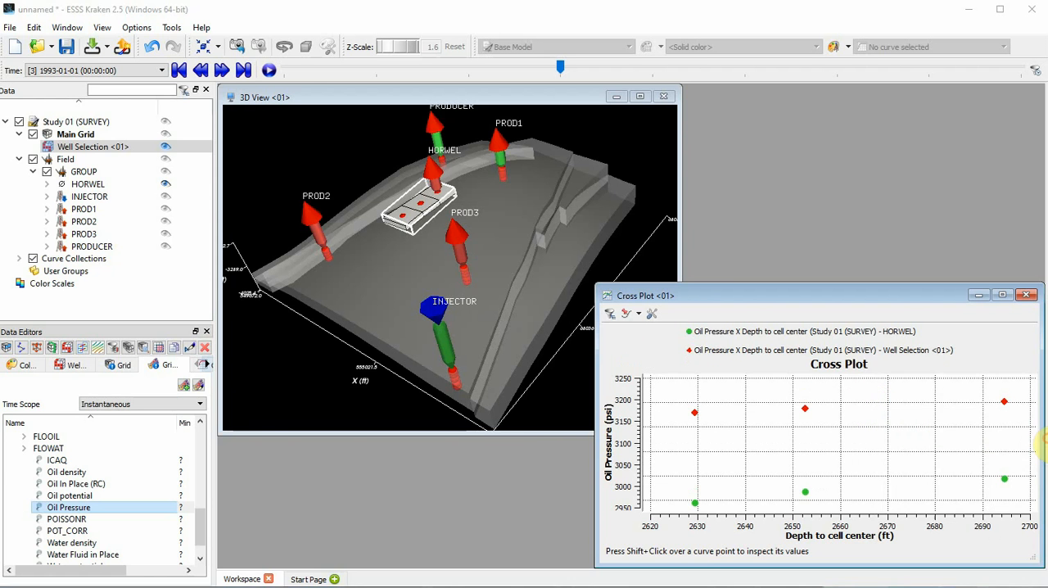
left_click(546, 283)
key("BackSpace")
key("BackSpace")
key("BackSpace")
key("BackSpace")
key("BackSpace")
key("BackSpace")
key("BackSpace")
key("BackSpace")
key("BackSpace")
key("BackSpace")
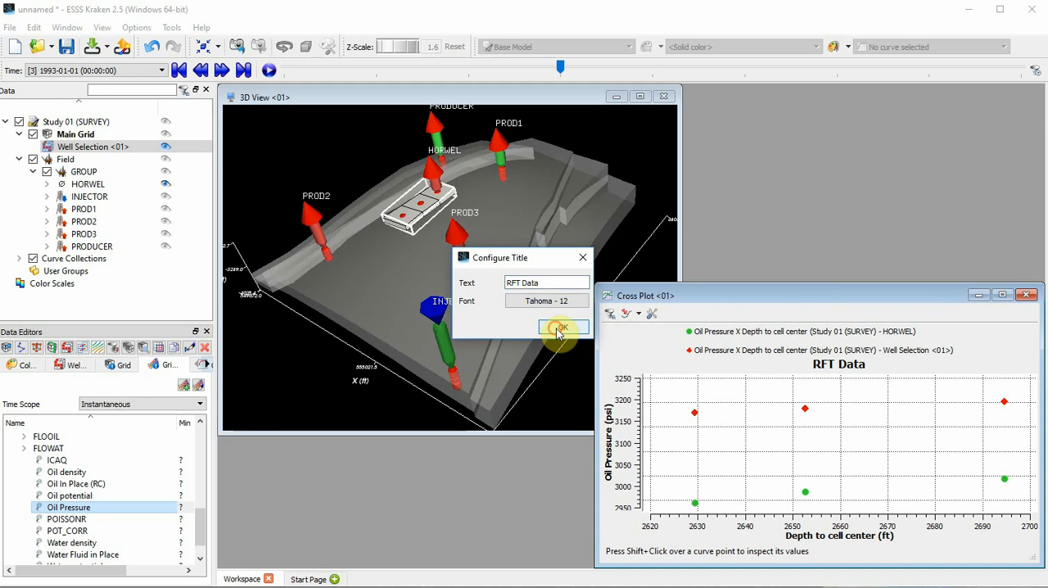
left_click(554, 327)
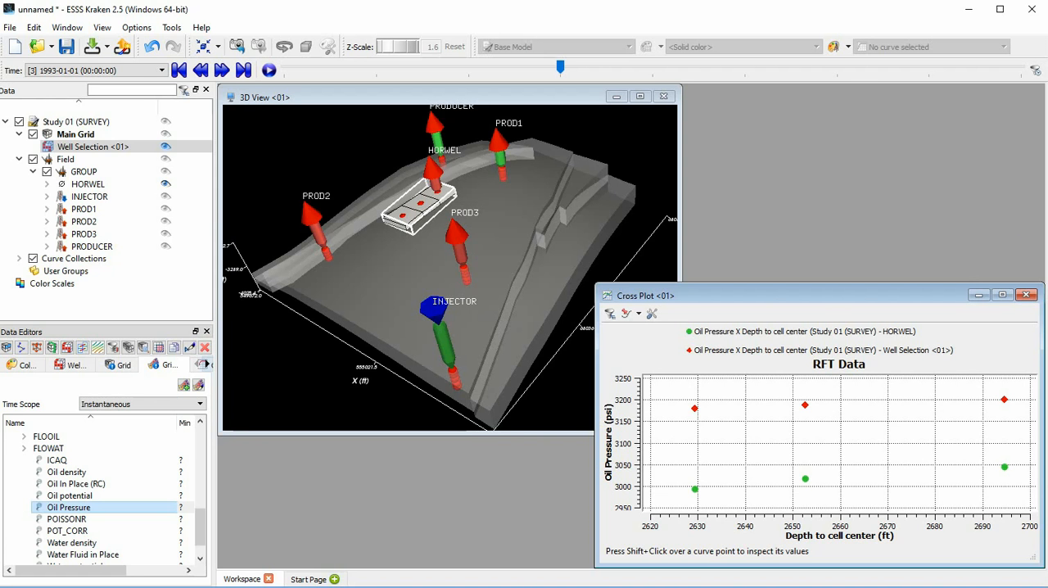
Step: Show the Main Grid's static Permeability I property in a new histogram and enlarge the histogram window
left_click(109, 135)
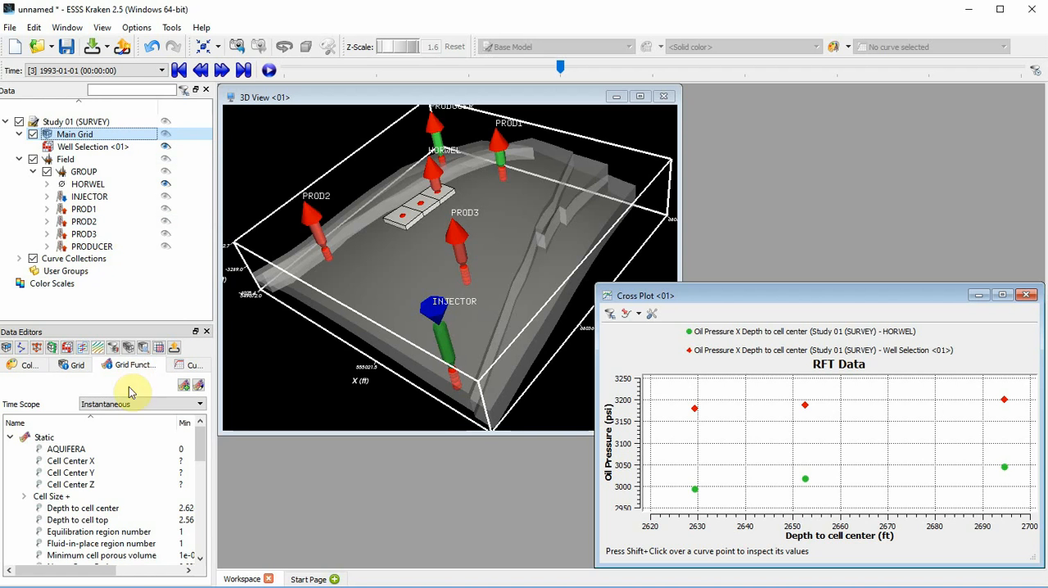
scroll(107, 483, "down", 3)
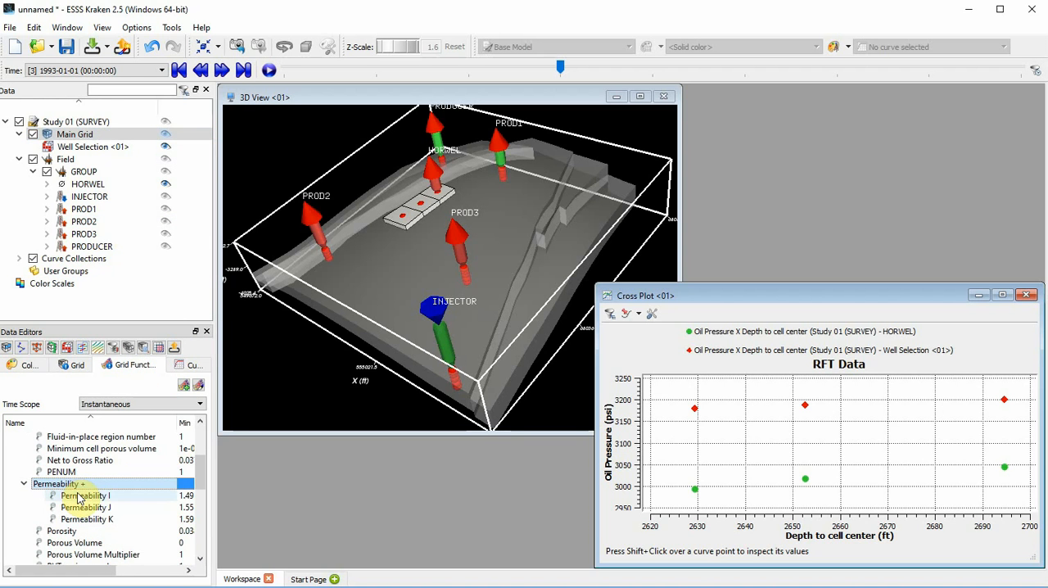
left_click(79, 497)
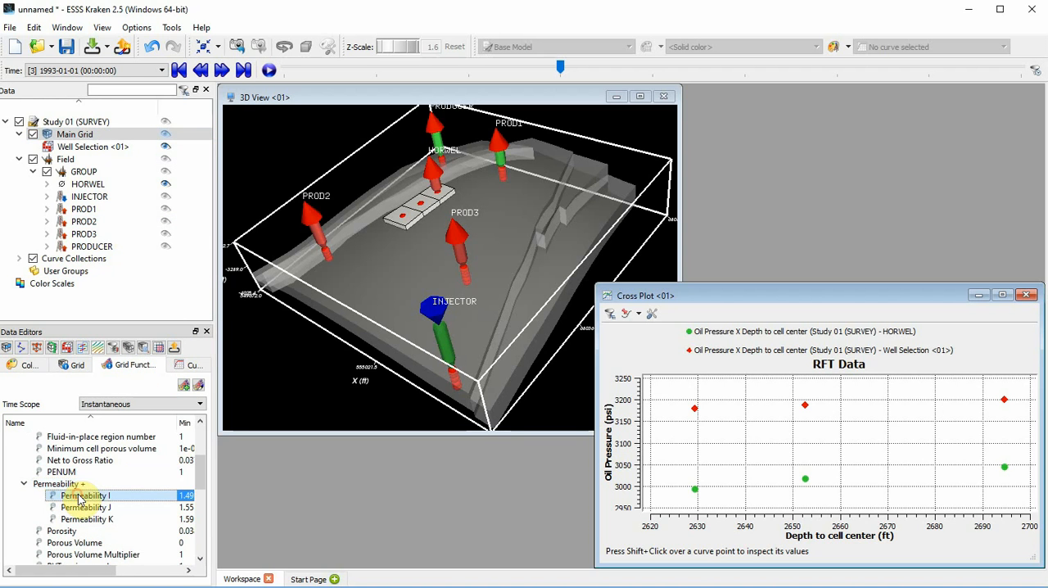
right_click(126, 495)
mouse_move(202, 523)
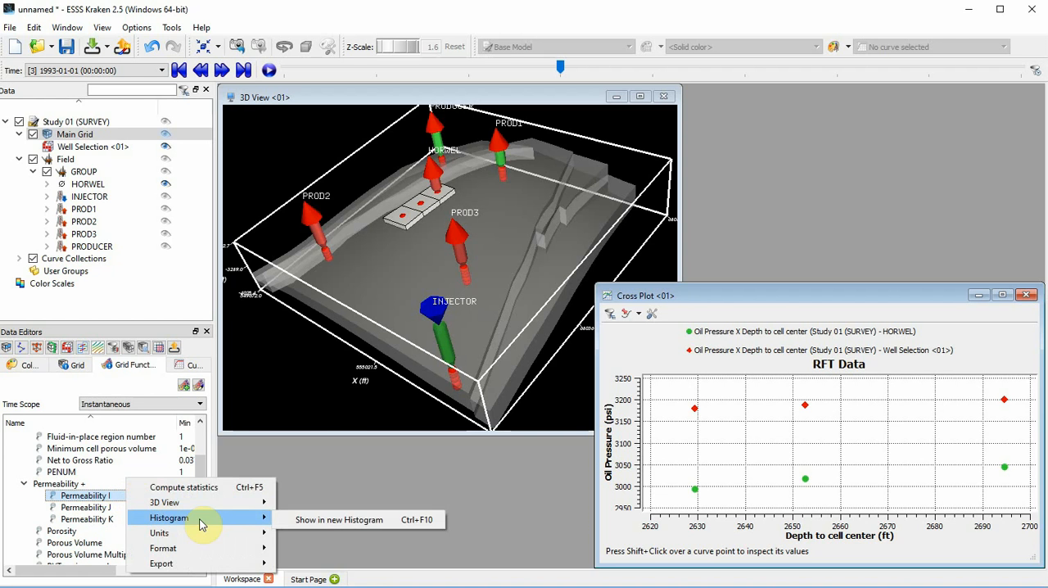
left_click(307, 519)
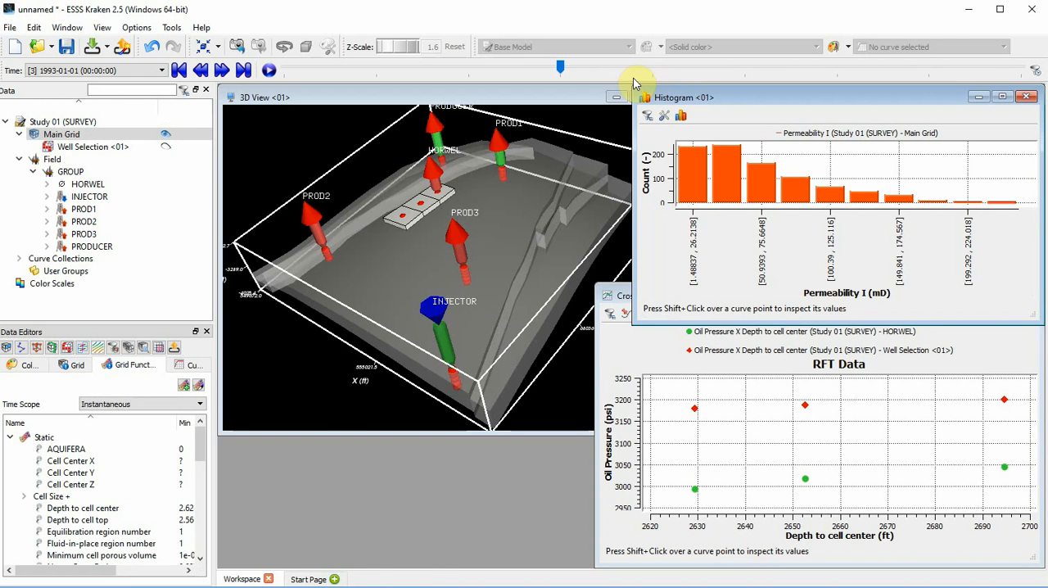
left_click_drag(633, 321, 559, 373)
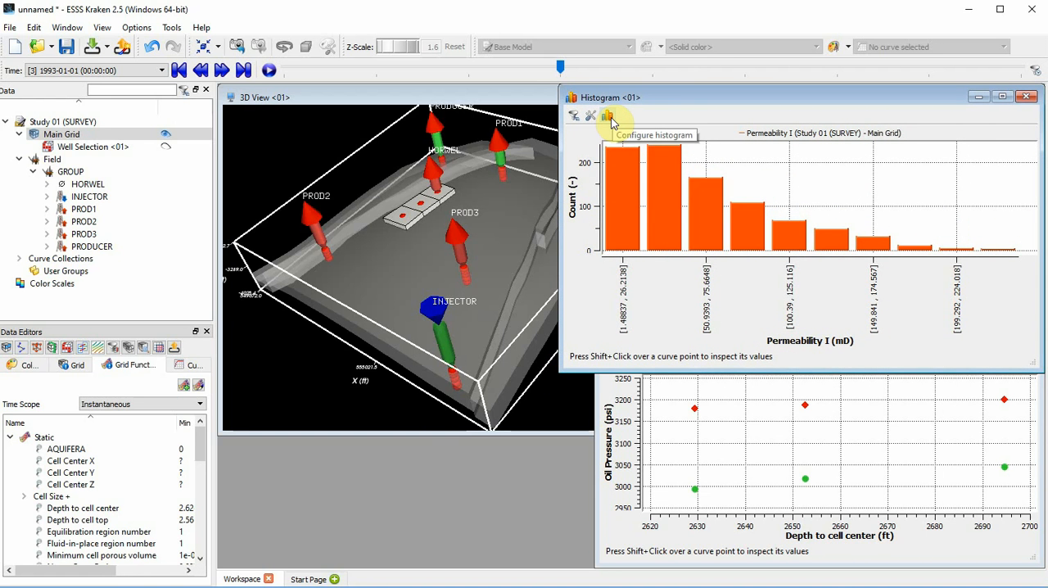
Step: Configure the histogram to show percent values, moving the settings dialog clear of the plot
left_click(610, 119)
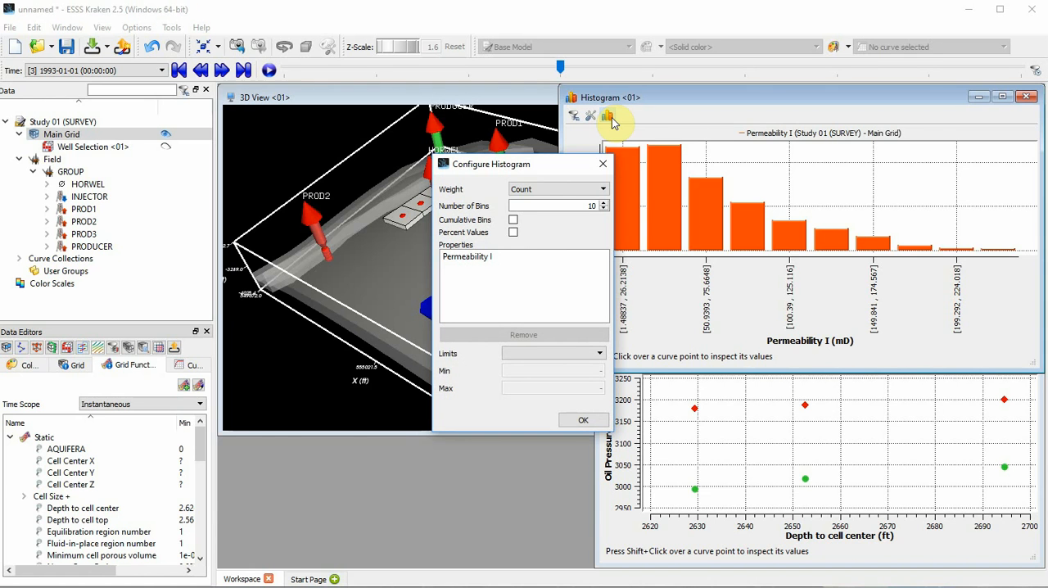
left_click(512, 233)
left_click_drag(540, 164, 455, 133)
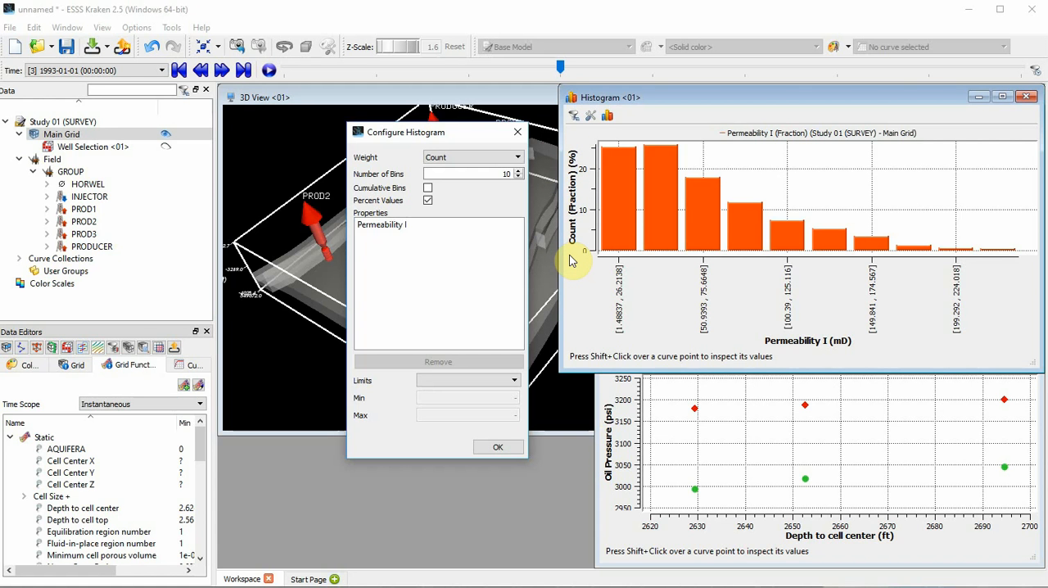
Step: Change the limits of the histogram's Permeability I property to User Defined and accept the configuration
left_click(461, 232)
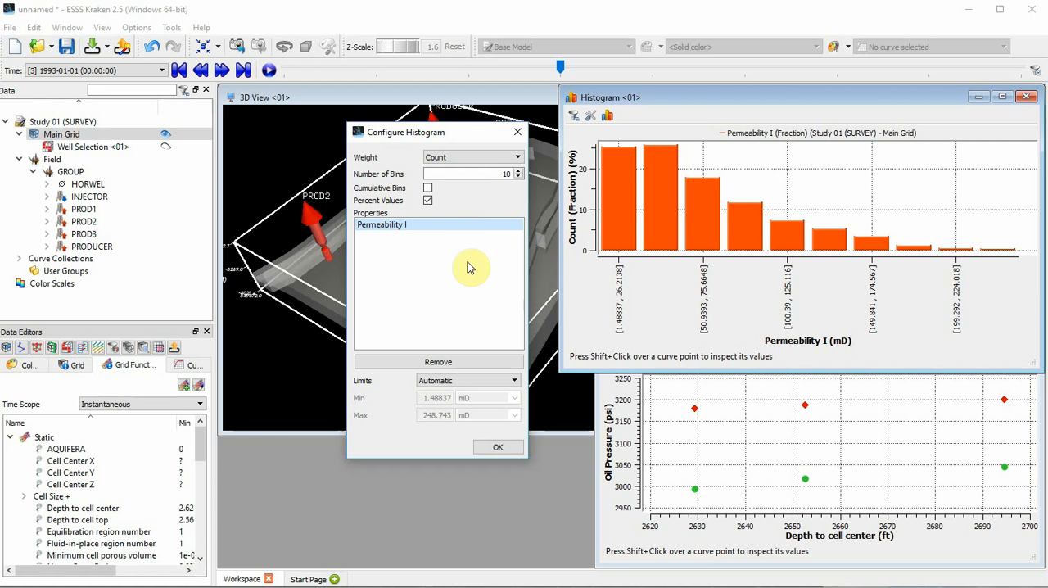
left_click(515, 382)
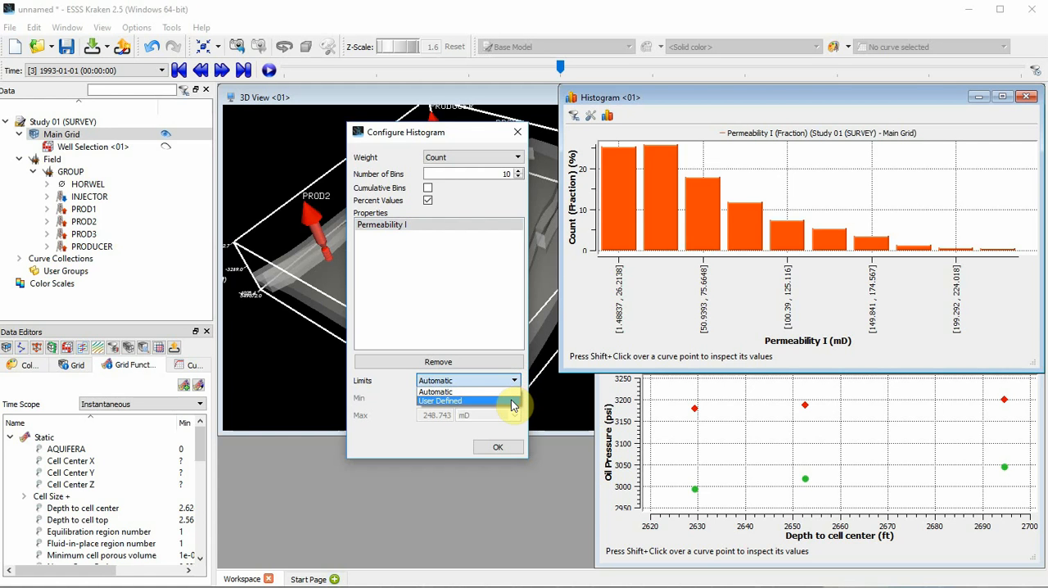
left_click(511, 401)
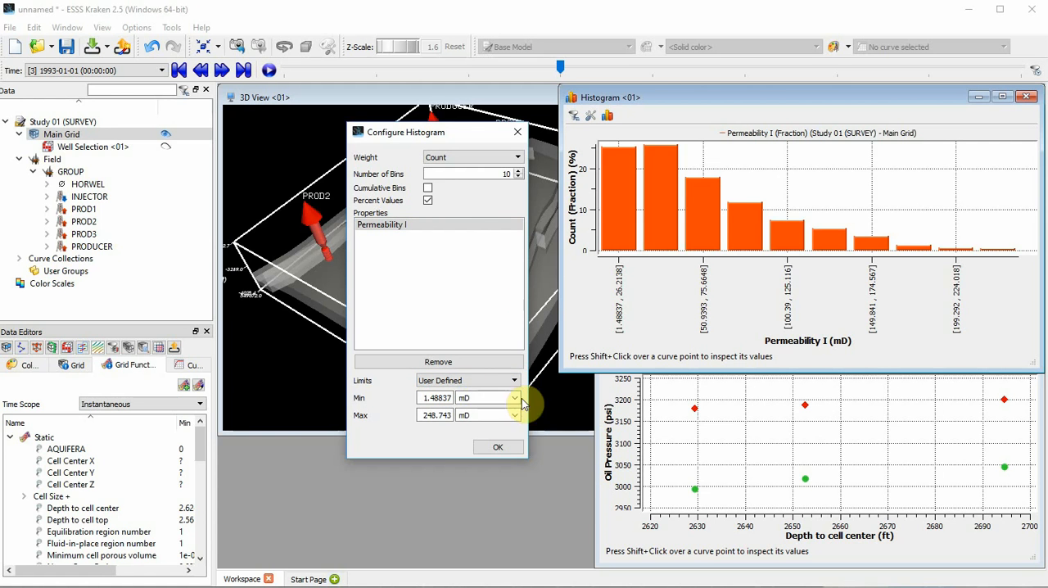
double_click(425, 398)
left_click(437, 415)
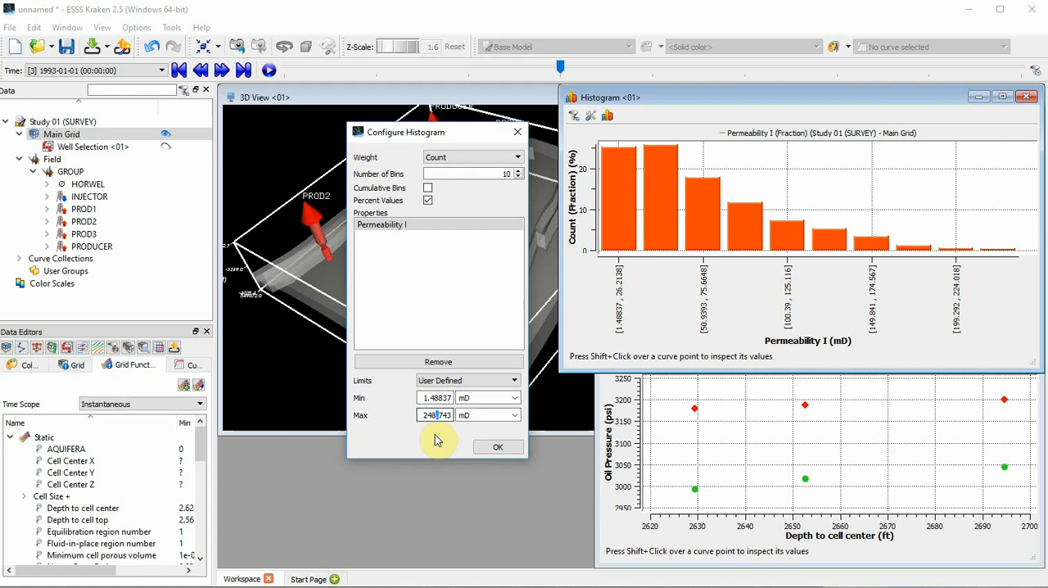
left_click(500, 448)
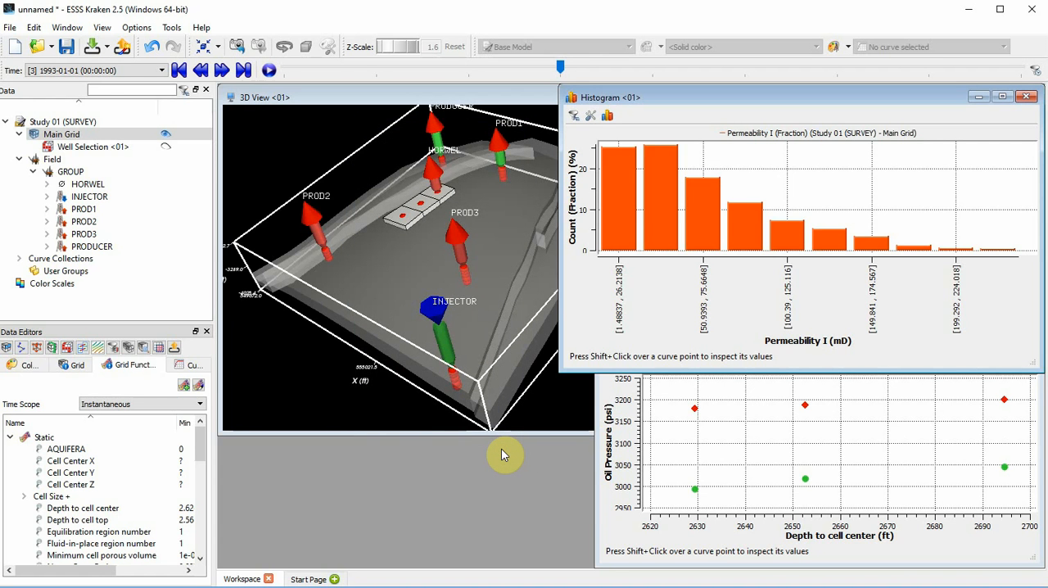